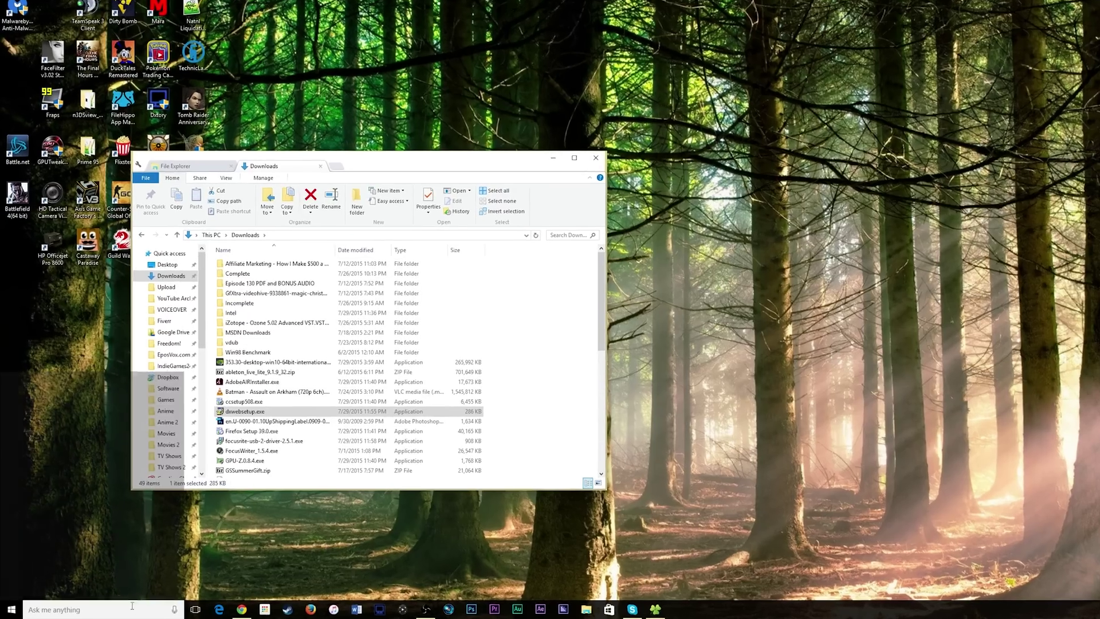
- Bring up Cortana's home feed with news and a reminder using Win+S
key("super+s")
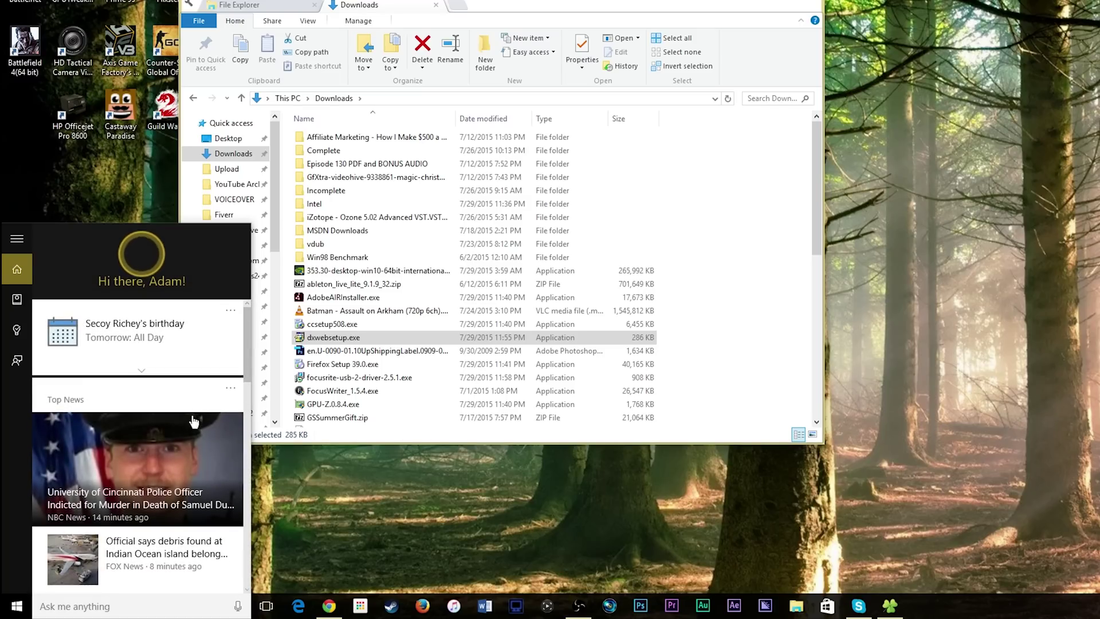
scroll(152, 403, "down", 5)
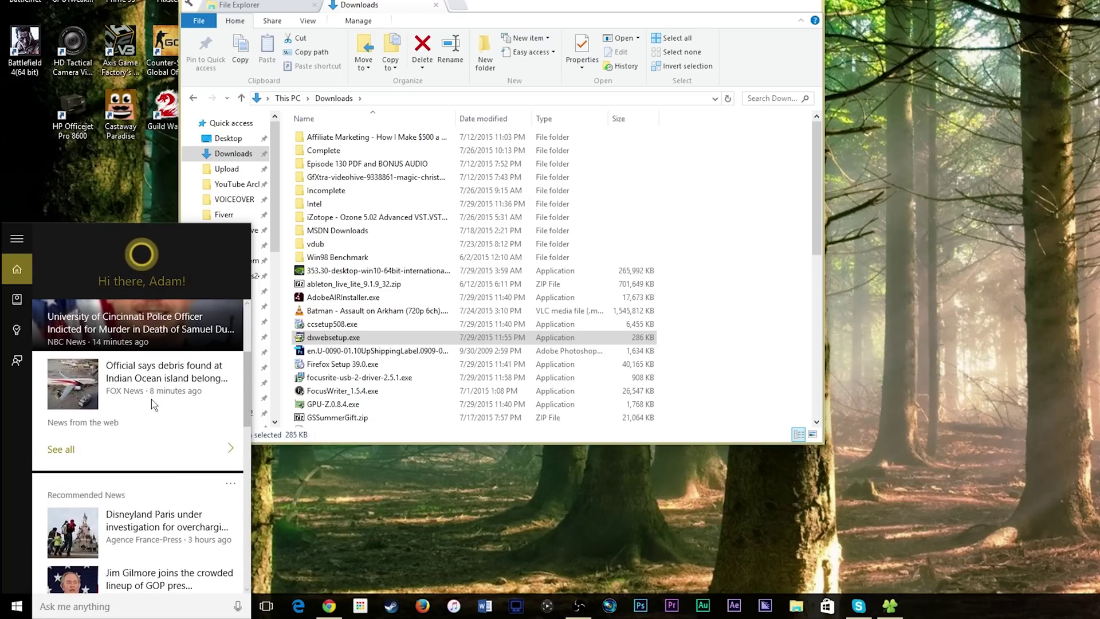
scroll(152, 402, "down", 5)
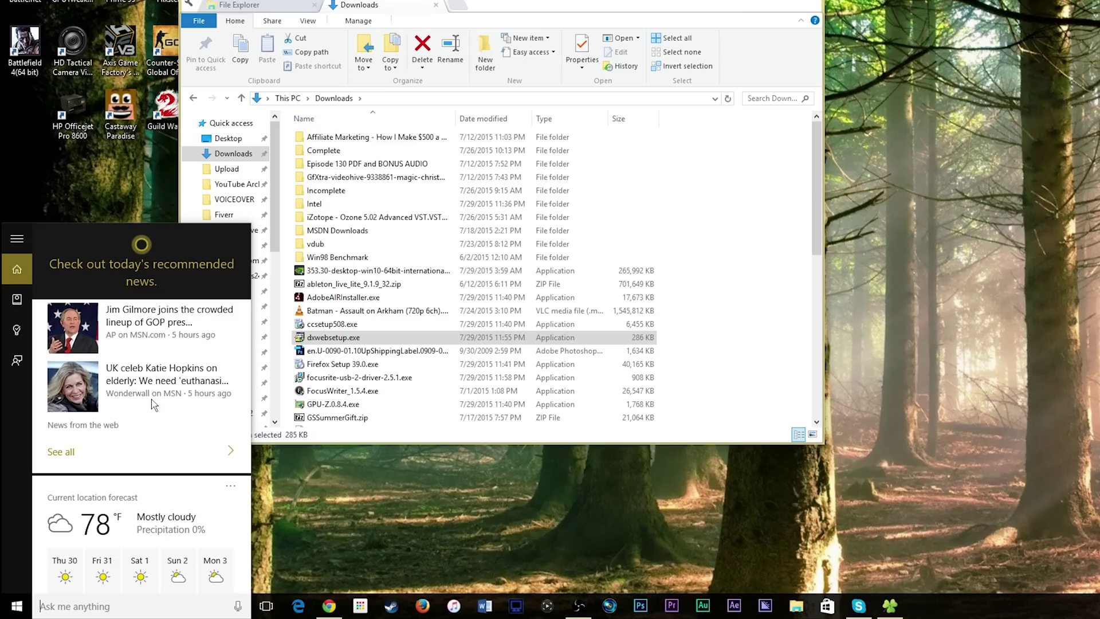
scroll(152, 402, "up", 5)
scroll(153, 403, "up", 5)
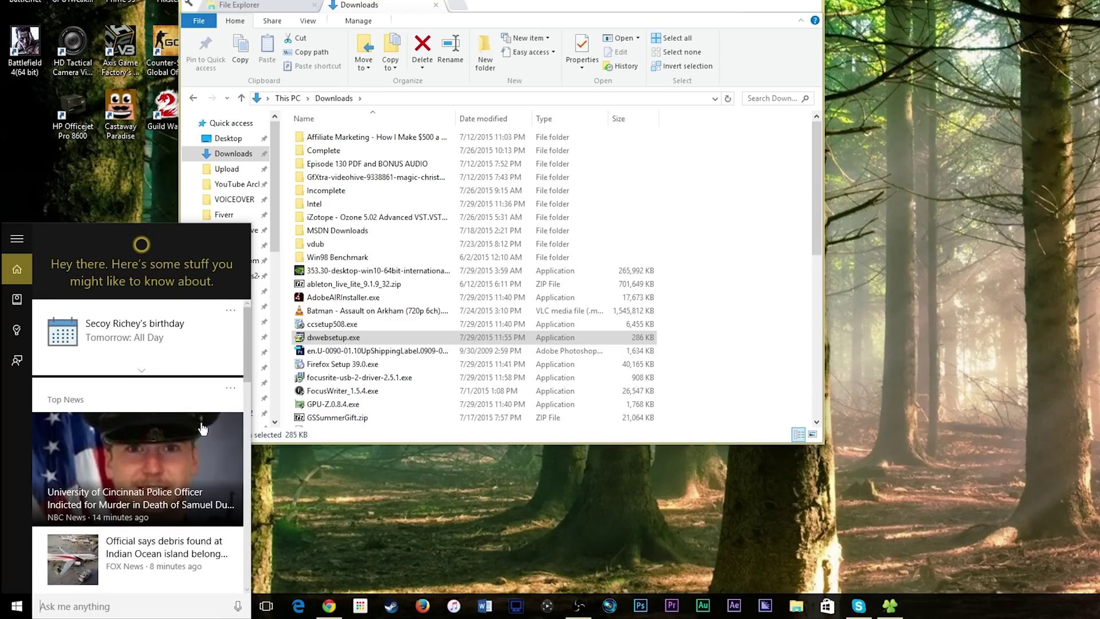
left_click(237, 606)
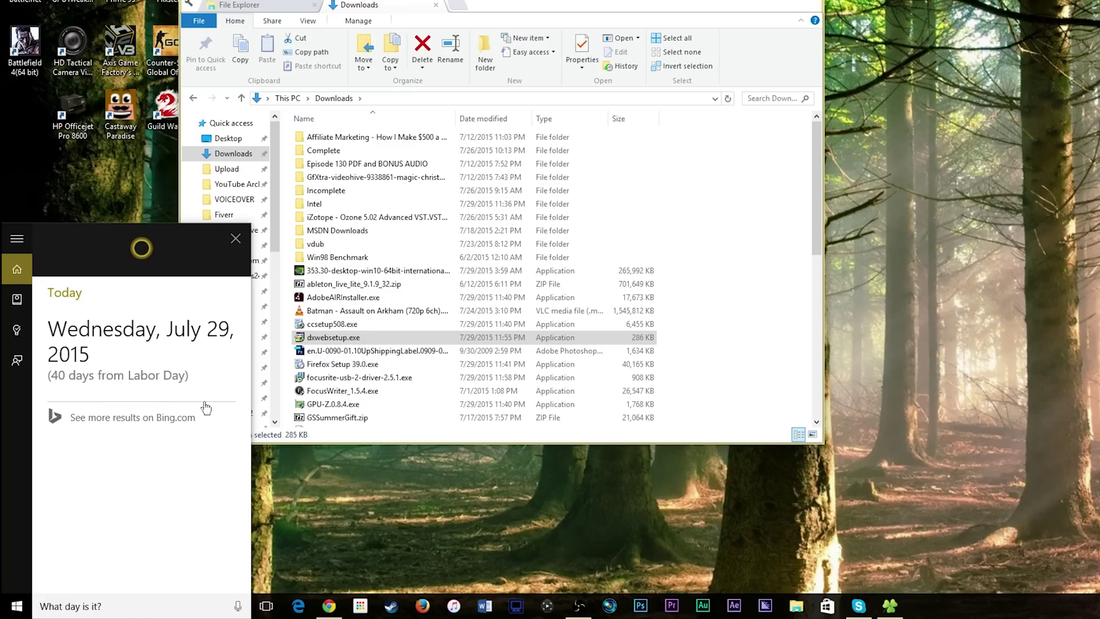
- Start another spoken Cortana query from the taskbar microphone
left_click(240, 606)
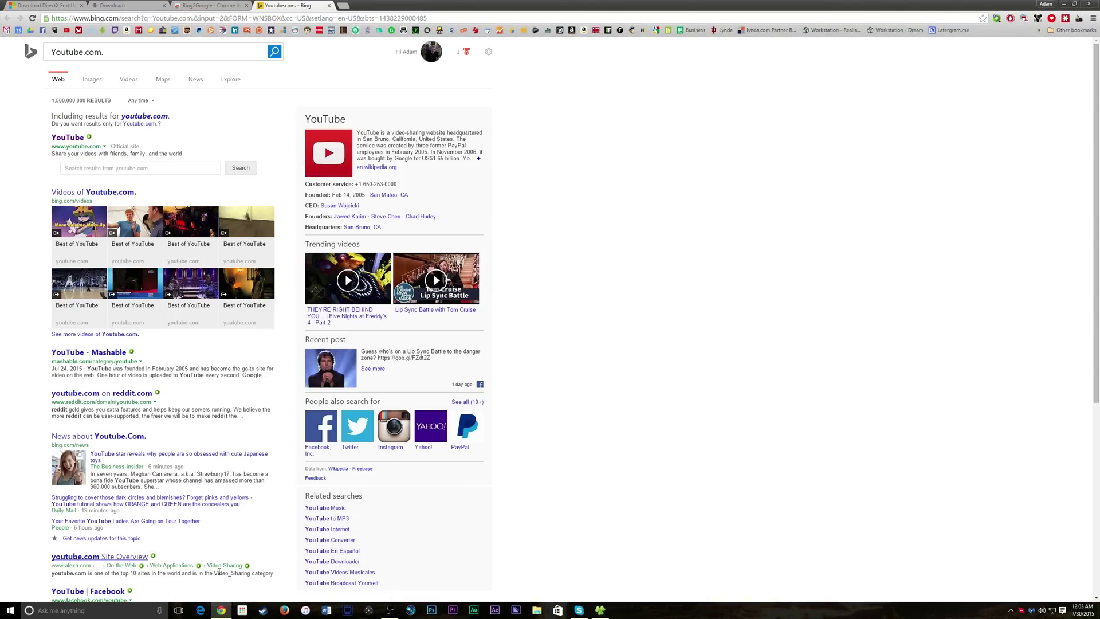
- Open the YouTube site from the Bing results for Youtube.com
left_click(68, 138)
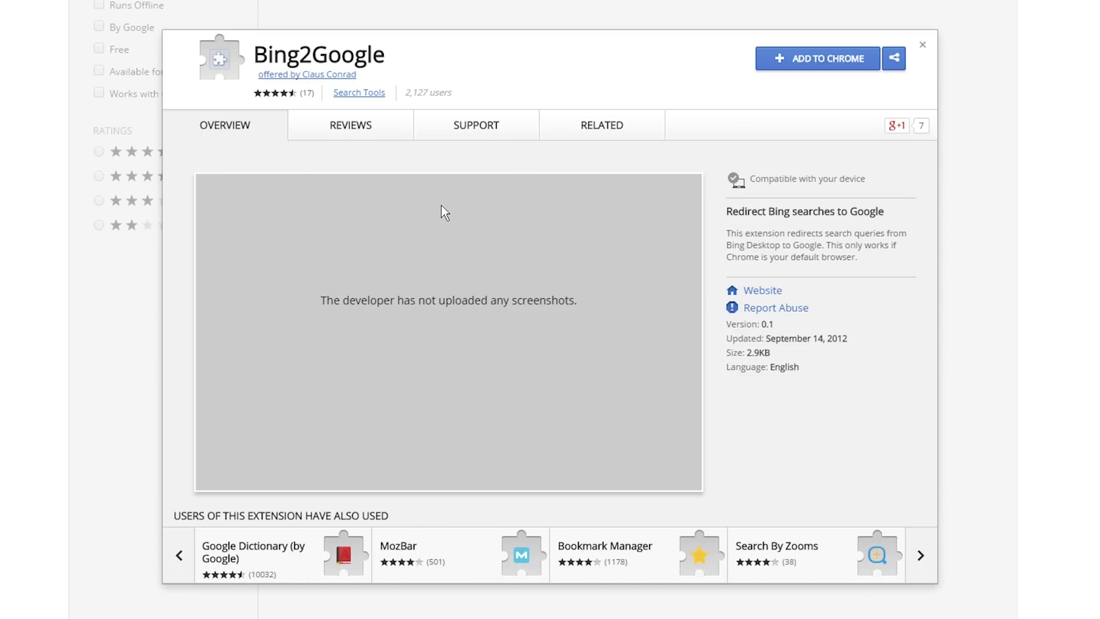
- Add Bing2Google to Chrome, confirming Add extension, then leave the store page
left_click(817, 59)
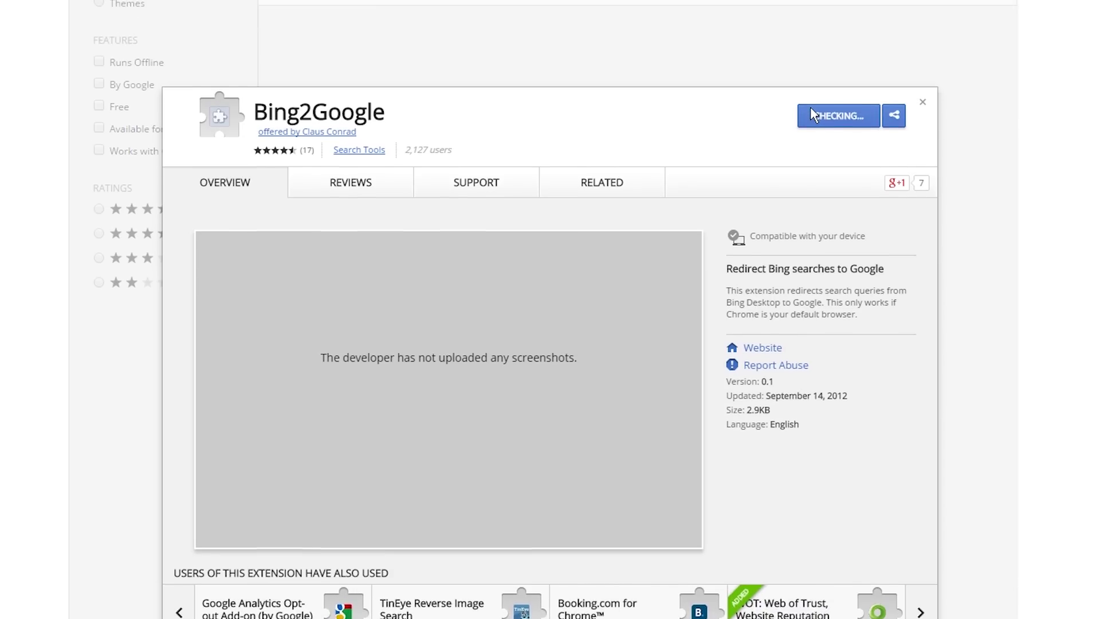
left_click(587, 170)
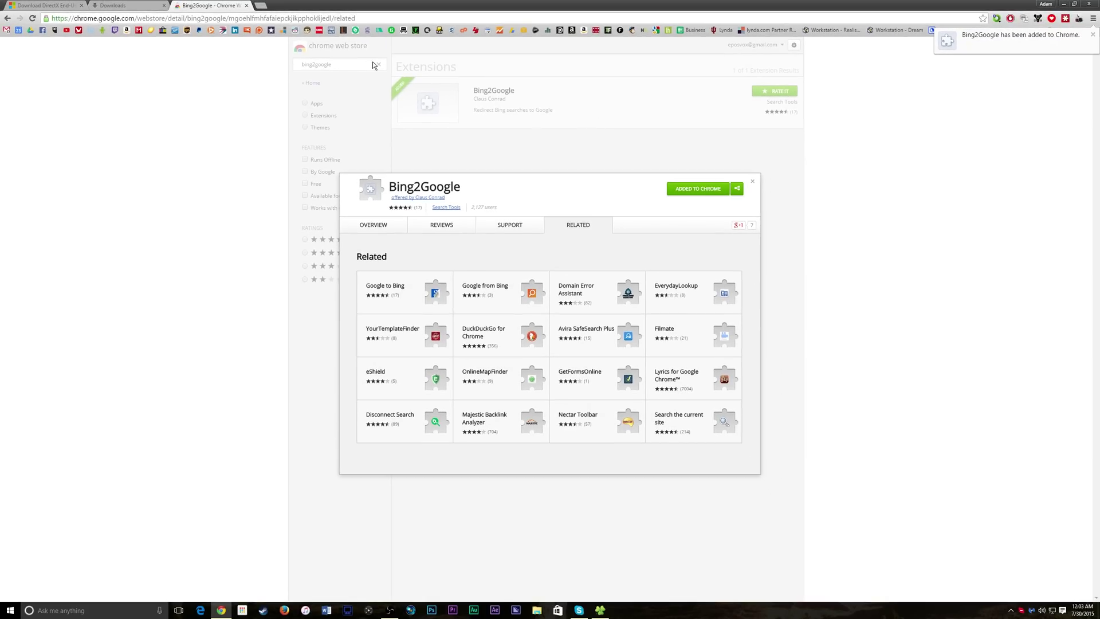
key("ctrl+shift+Tab")
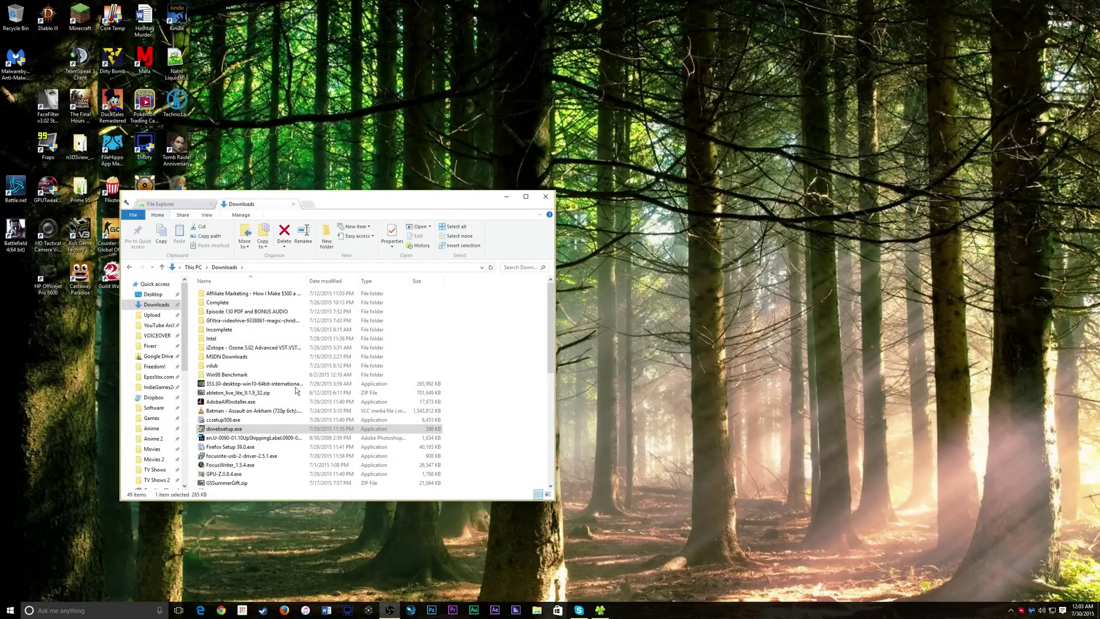
- Run spoken Cortana searches for Youtube.com and 'Shyla buff', now answered by Google
left_click(161, 610)
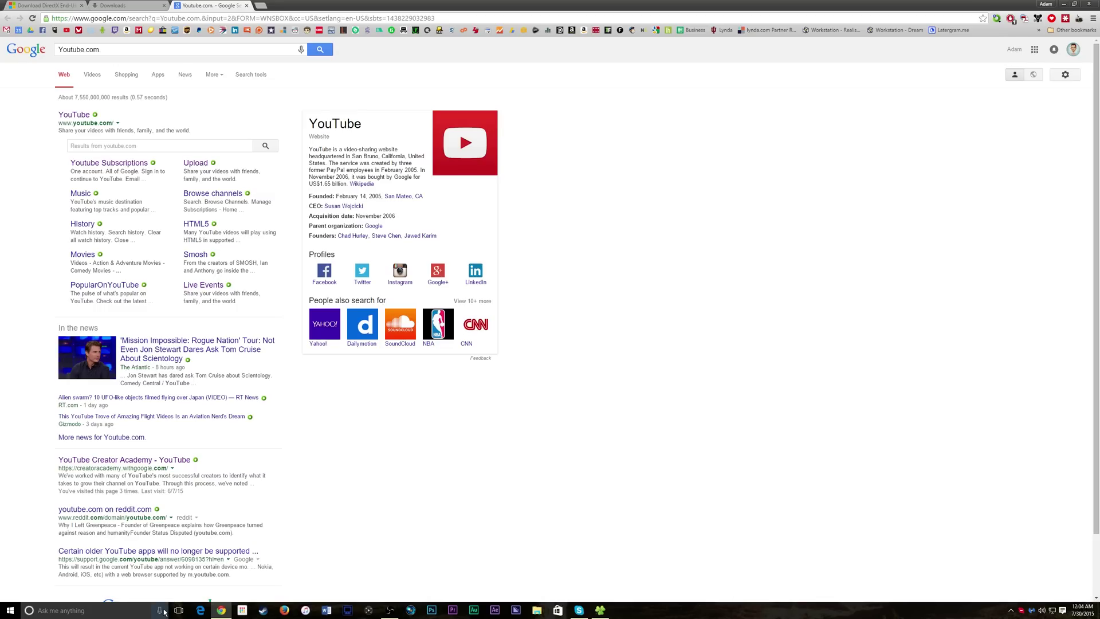
left_click(161, 611)
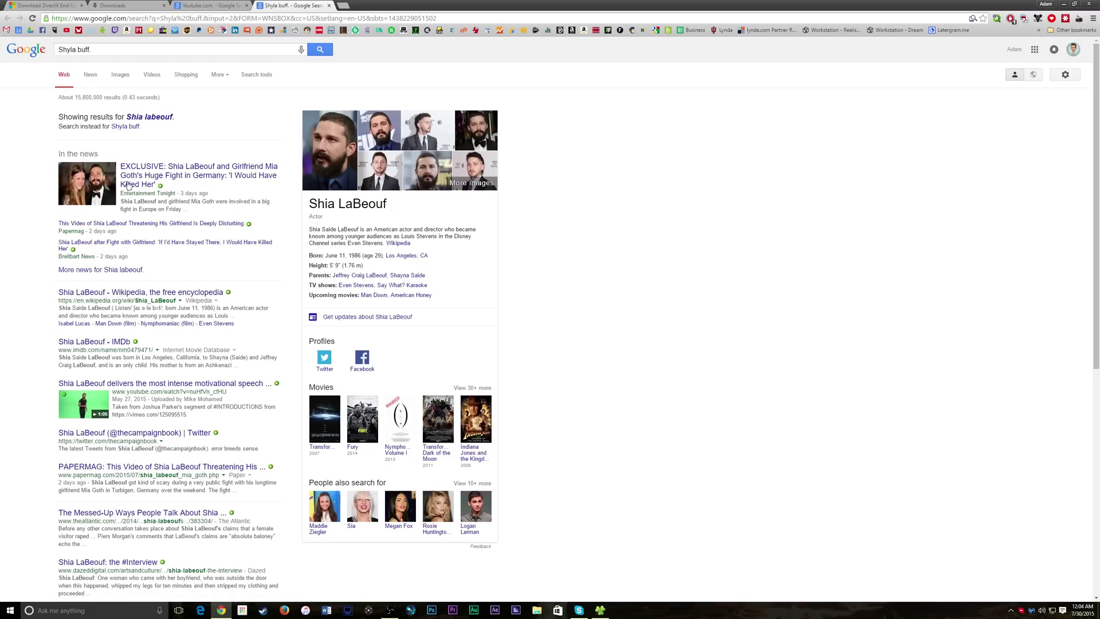
- Search the corrected spelling 'Shia labeouf', then return to the Youtube.com results
left_click(156, 120)
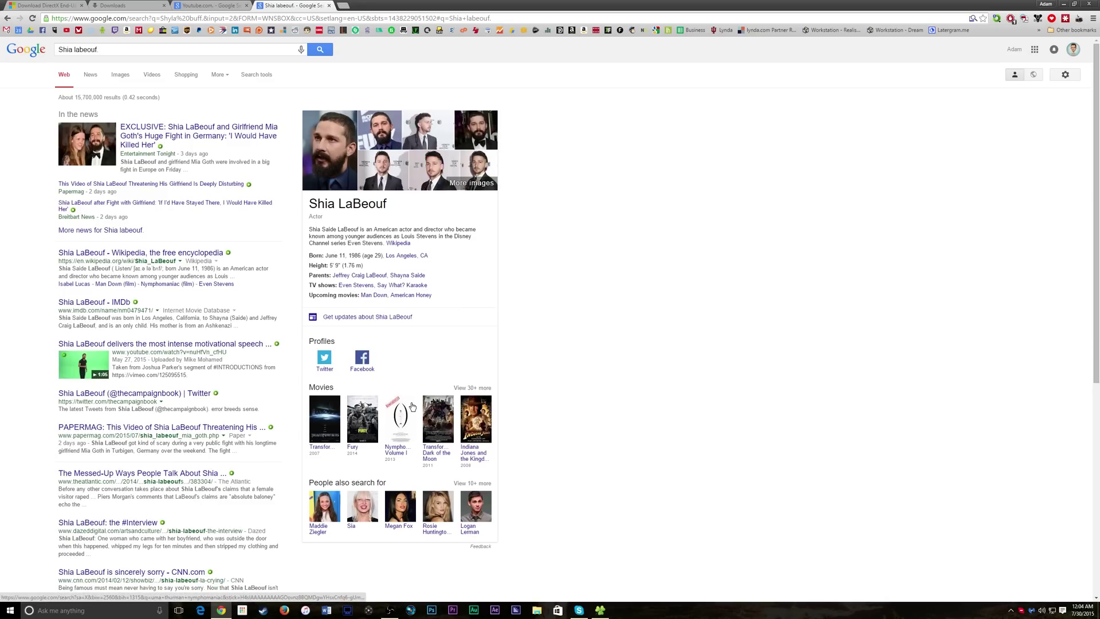
left_click(209, 5)
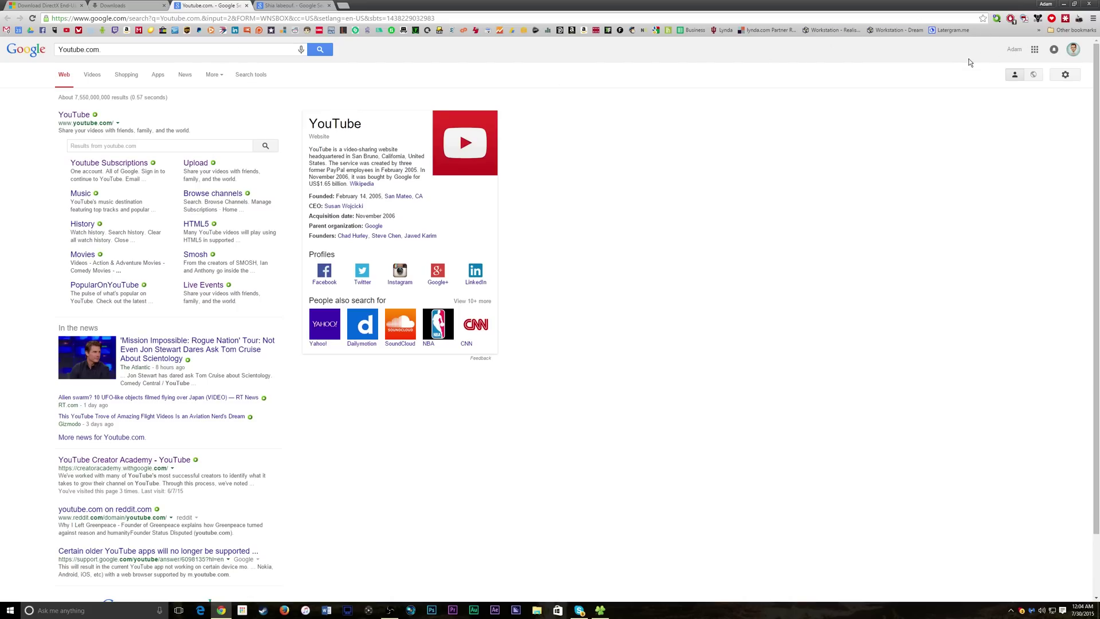
left_click(1092, 18)
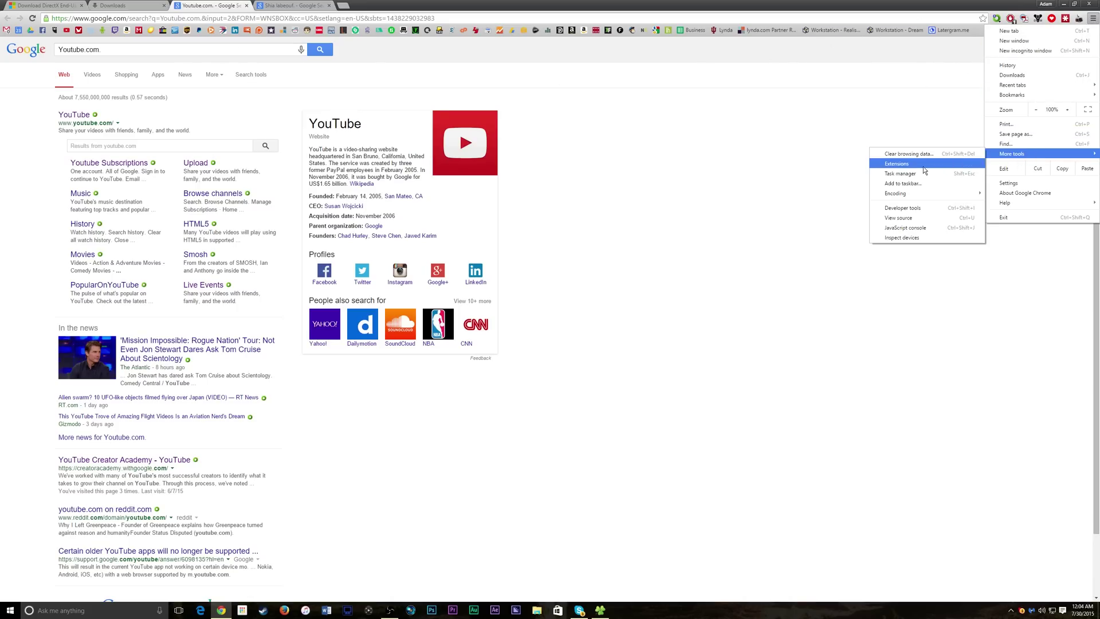
- Open Chrome's Extensions page to confirm Bing2Google is listed and enabled
mouse_move(1023, 153)
left_click(923, 159)
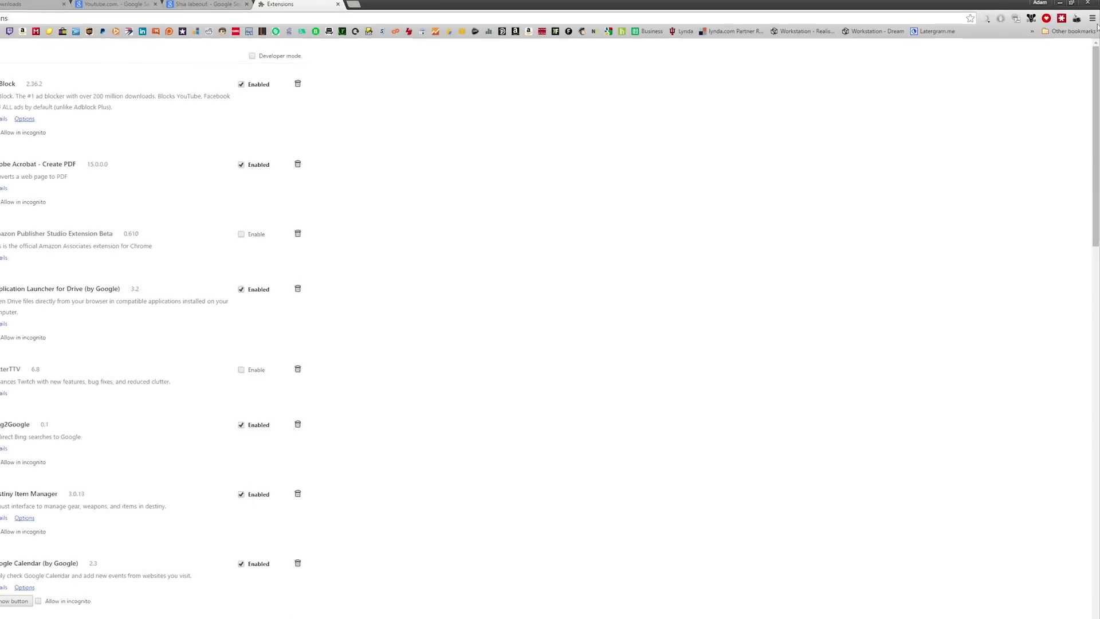